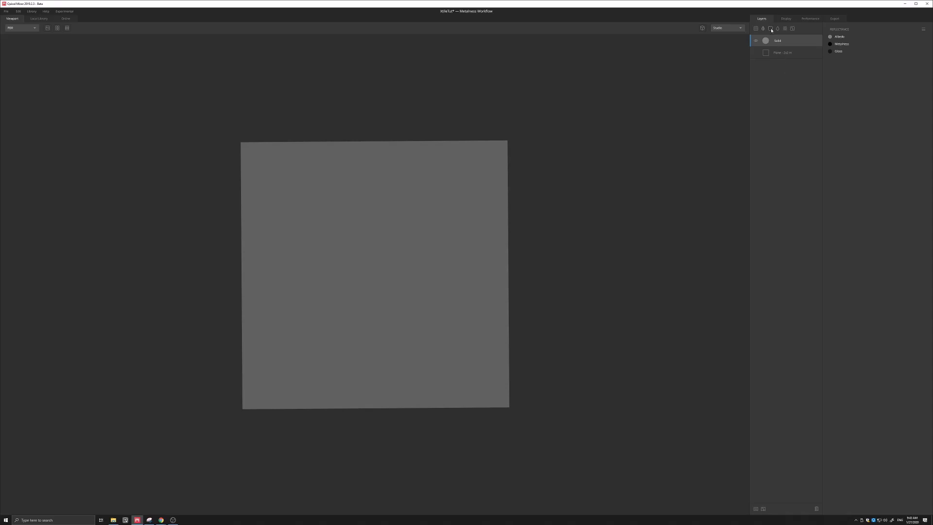
# Add a new Solid layer above the original one and check the mask type list.
pyautogui.click(771, 30)
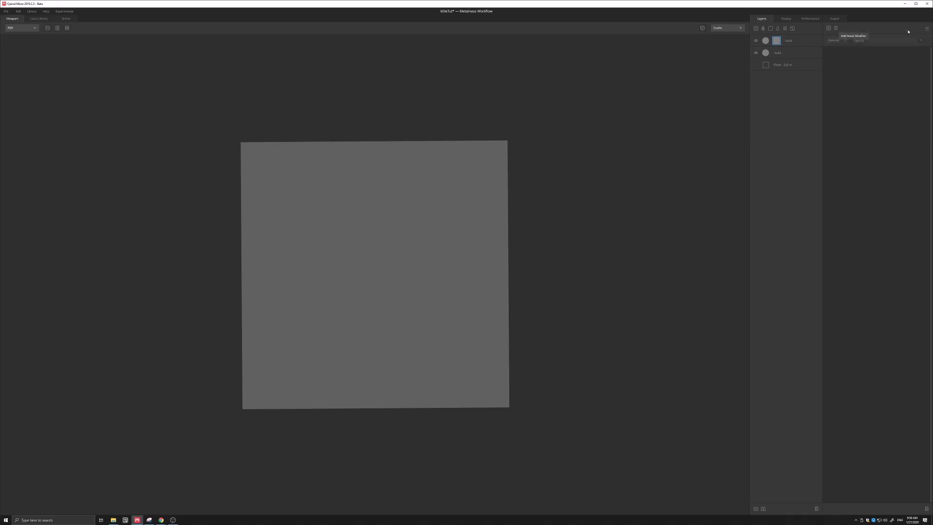
pyautogui.click(837, 29)
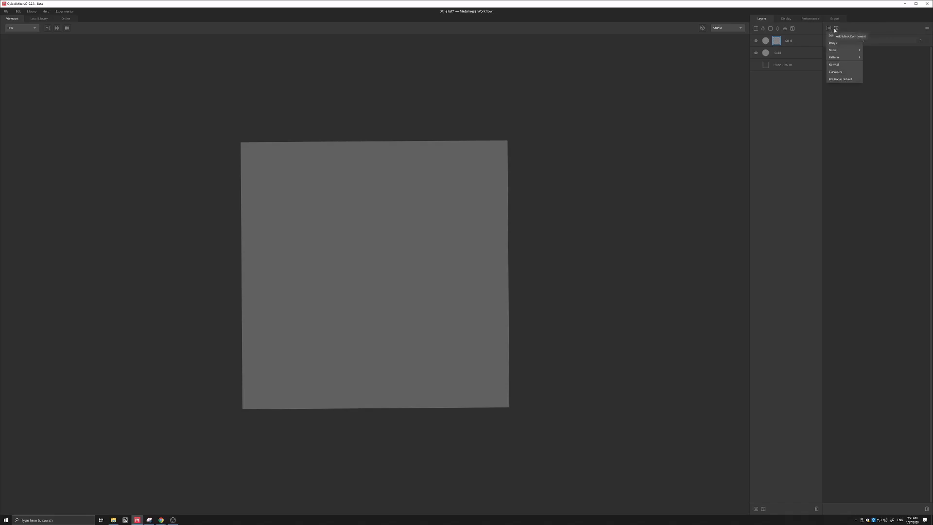
pyautogui.click(836, 30)
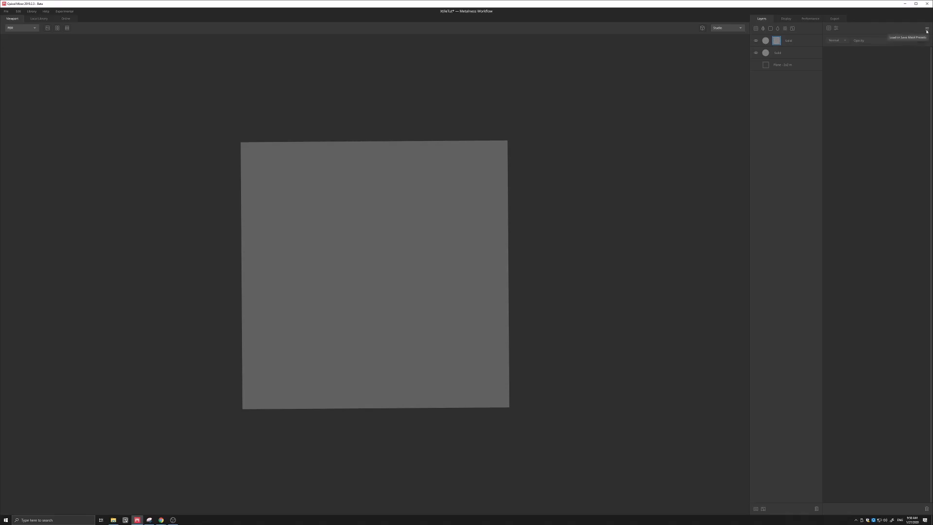
# Load the Bricks Old preset onto the top Solid layer's mask.
pyautogui.click(927, 29)
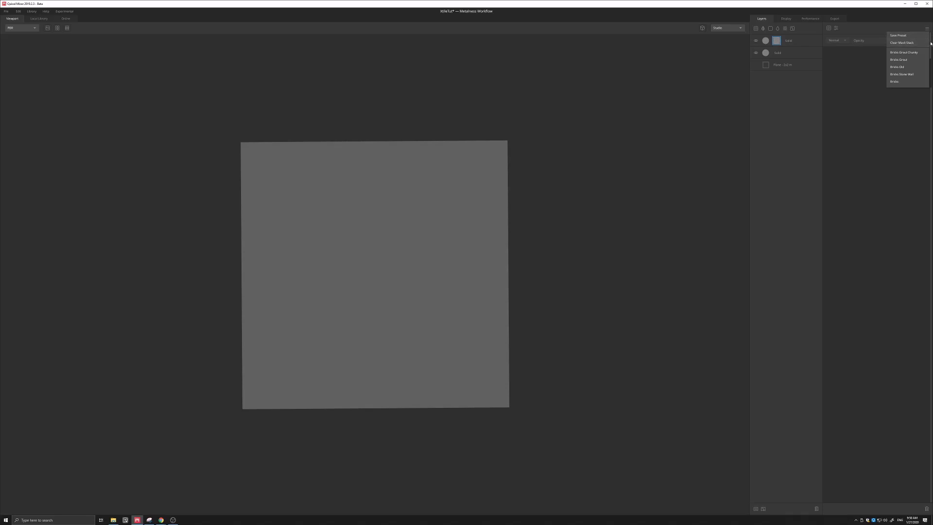
pyautogui.scroll(-2, 931, 44)
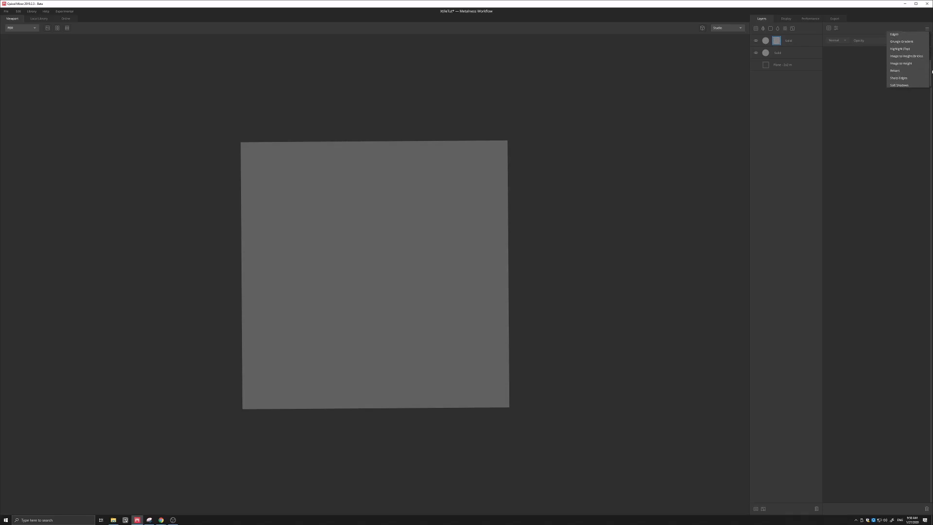
pyautogui.scroll(2, 908, 59)
pyautogui.scroll(-2, 932, 50)
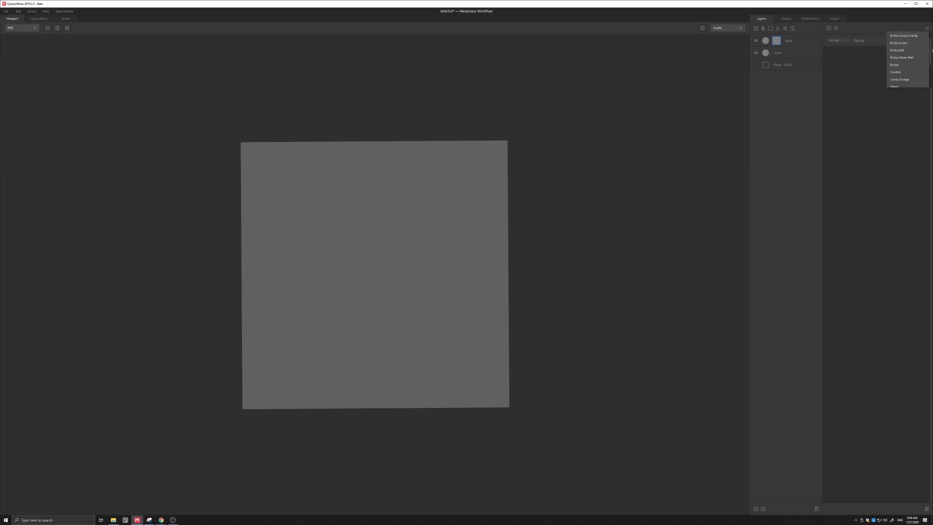
pyautogui.scroll(-4, 932, 50)
pyautogui.scroll(5, 904, 58)
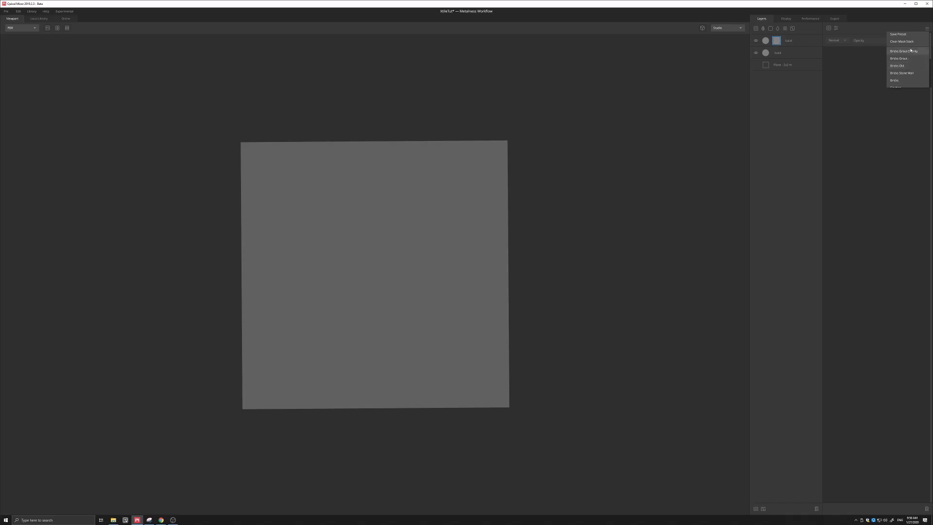
pyautogui.click(906, 67)
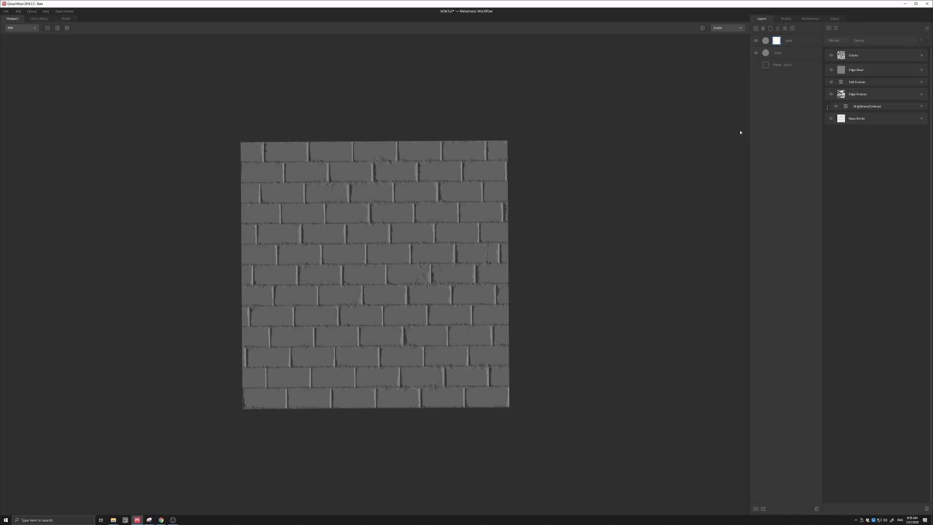
pyautogui.click(767, 42)
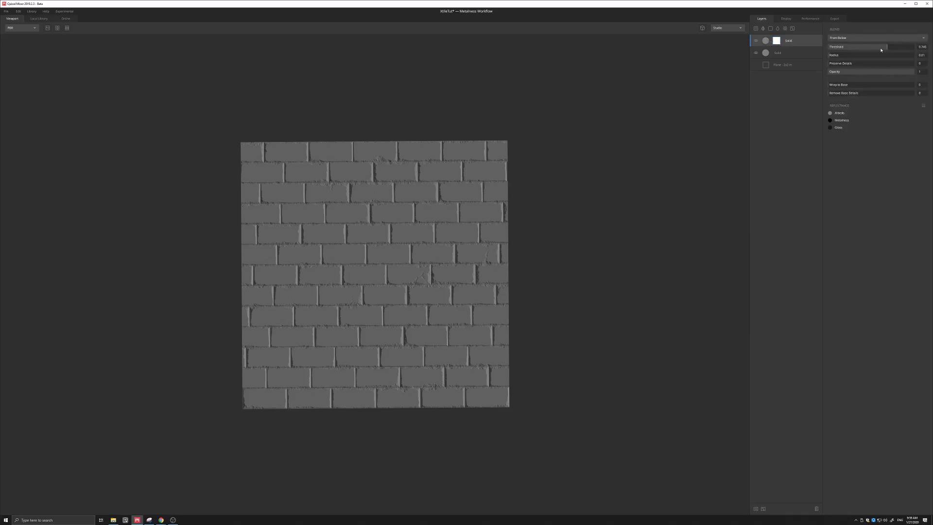
pyautogui.moveTo(888, 49)
pyautogui.mouseDown()
pyautogui.moveTo(868, 49)
pyautogui.moveTo(887, 50)
pyautogui.mouseUp()
pyautogui.click(779, 43)
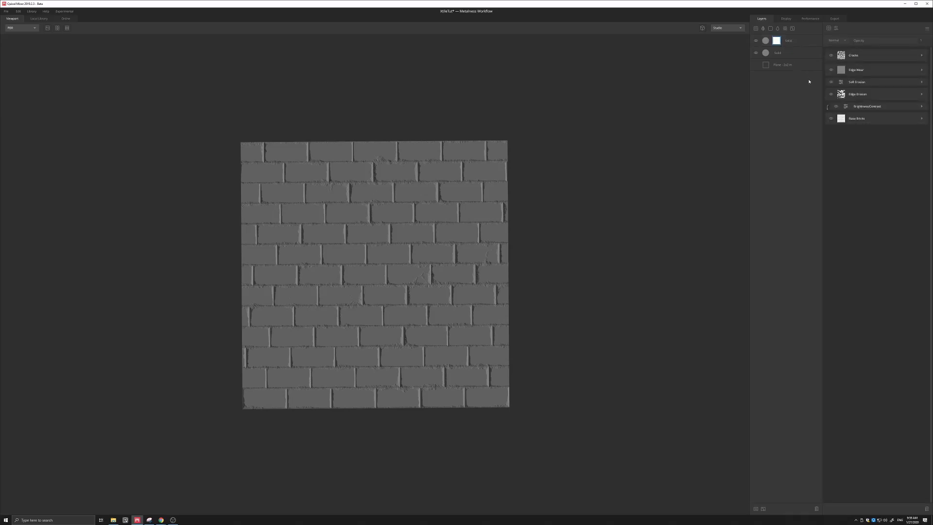
# Set Base Bricks Repeat Y to 20 and widen the Spacing X gaps.
pyautogui.click(871, 119)
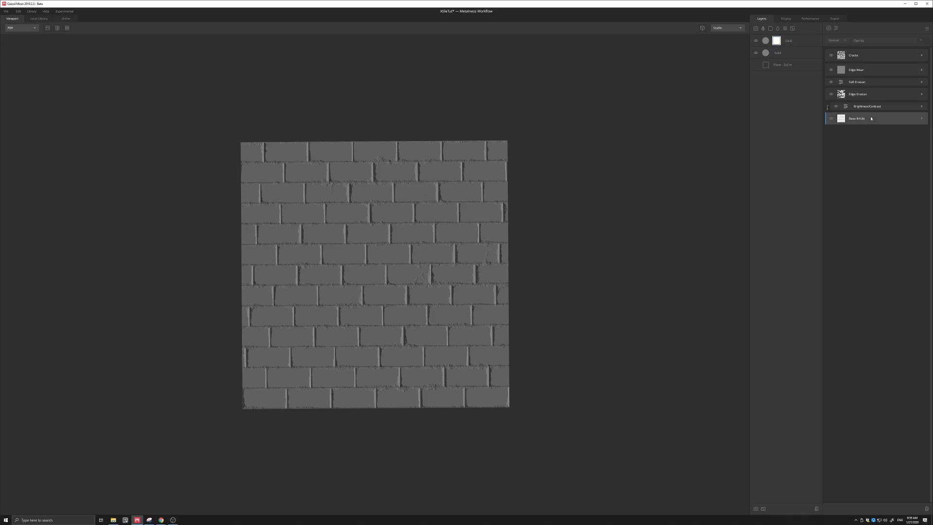
pyautogui.click(922, 119)
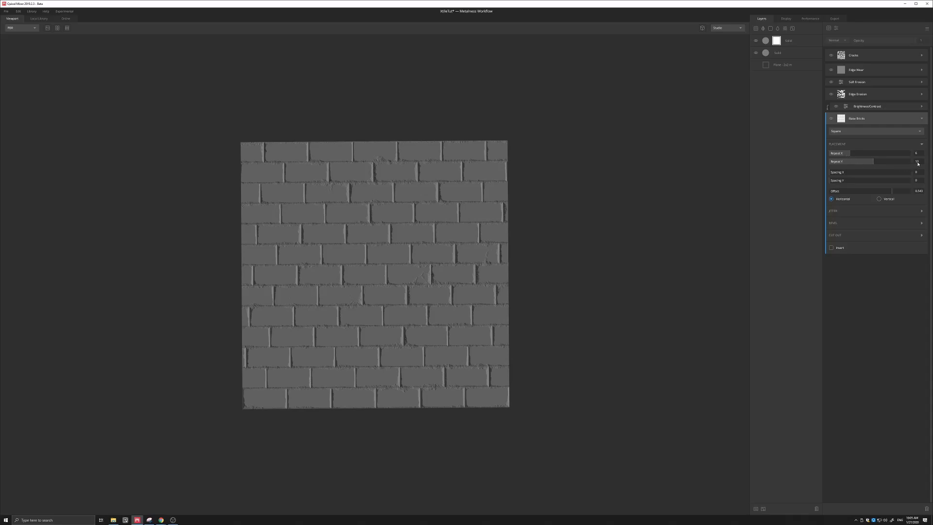
pyautogui.press('Return')
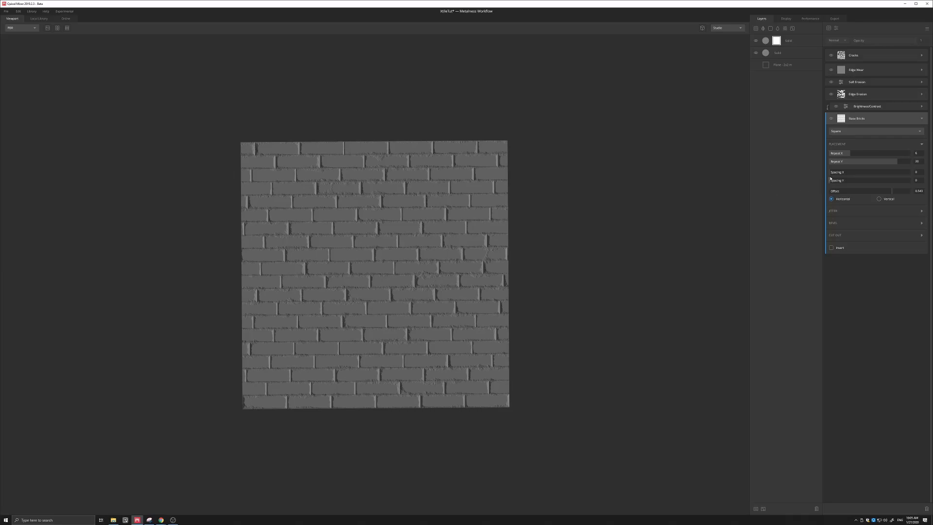
pyautogui.moveTo(831, 177); pyautogui.dragTo(831, 174)
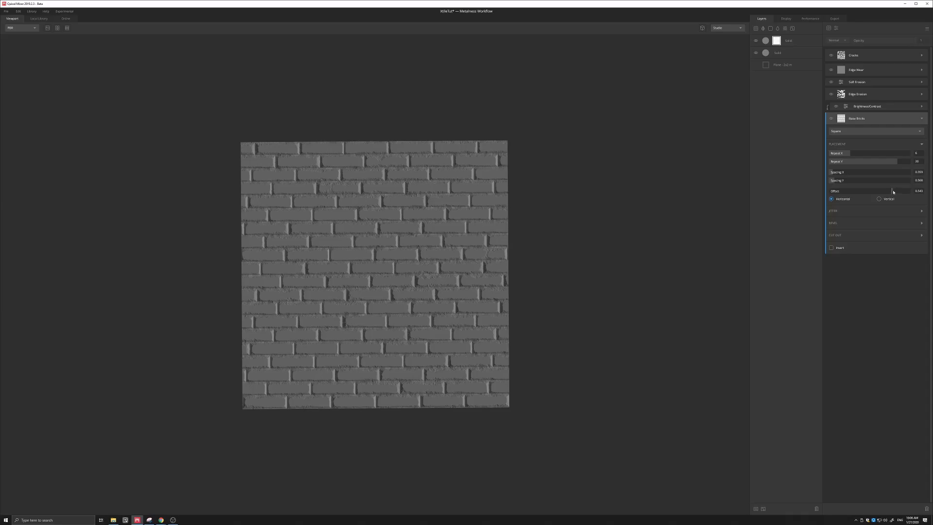
# Set the Base Bricks Placement Offset to 1.
pyautogui.moveTo(893, 192); pyautogui.dragTo(914, 194)
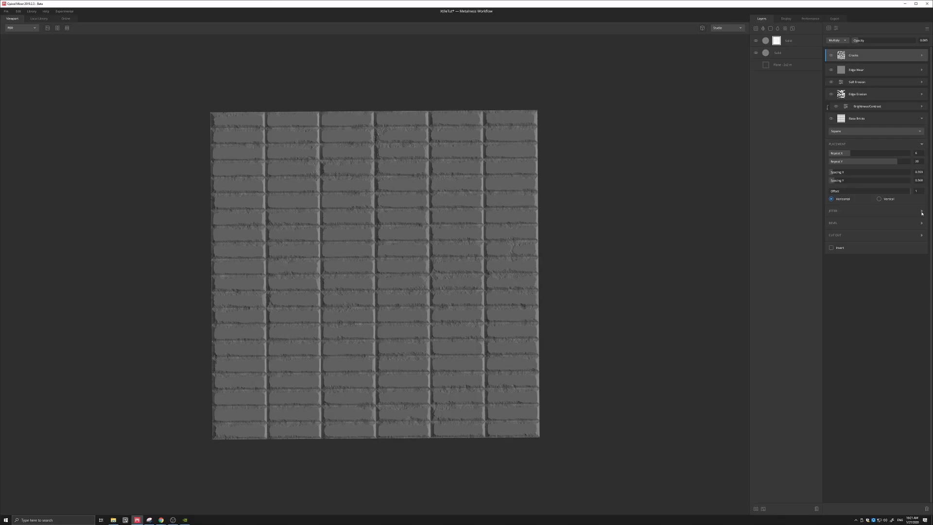
# Enable Brightness Jitter and Size Jitter, each with an Amount of about 0.086.
pyautogui.click(922, 212)
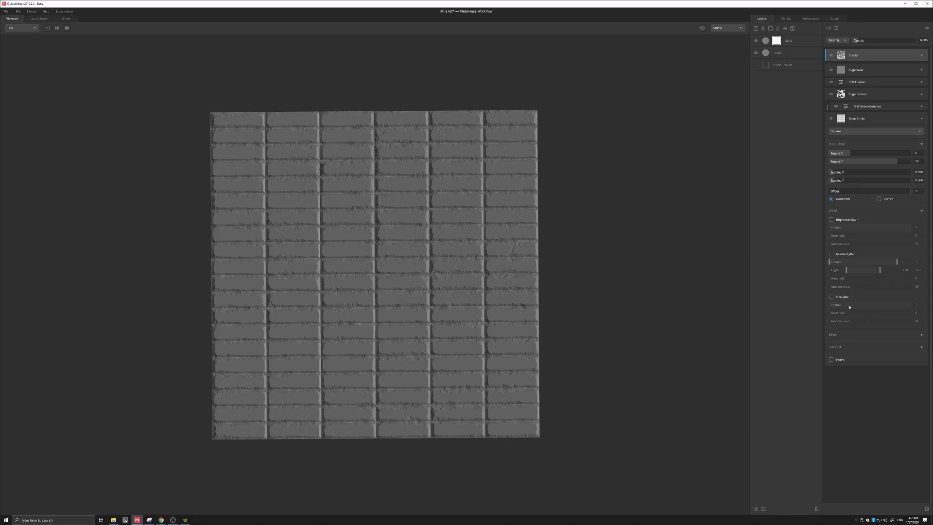
pyautogui.click(832, 220)
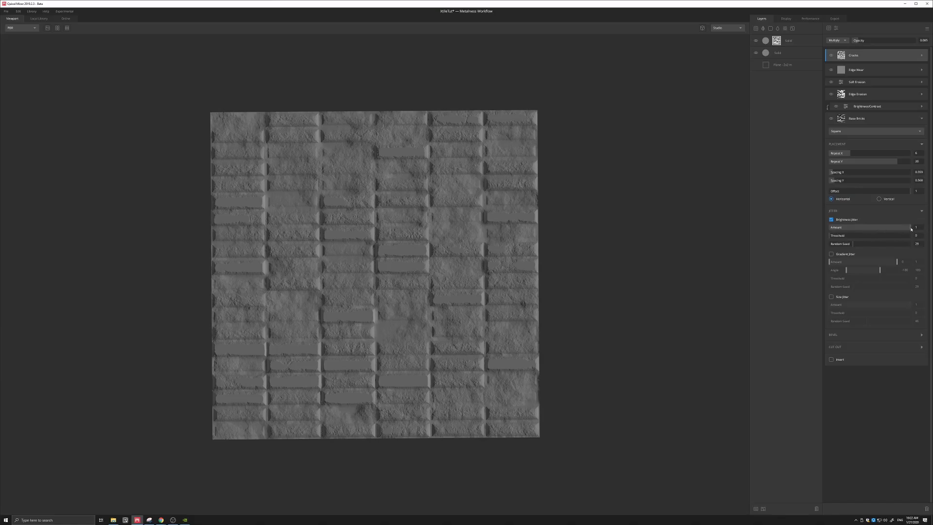
pyautogui.moveTo(911, 230); pyautogui.dragTo(841, 240)
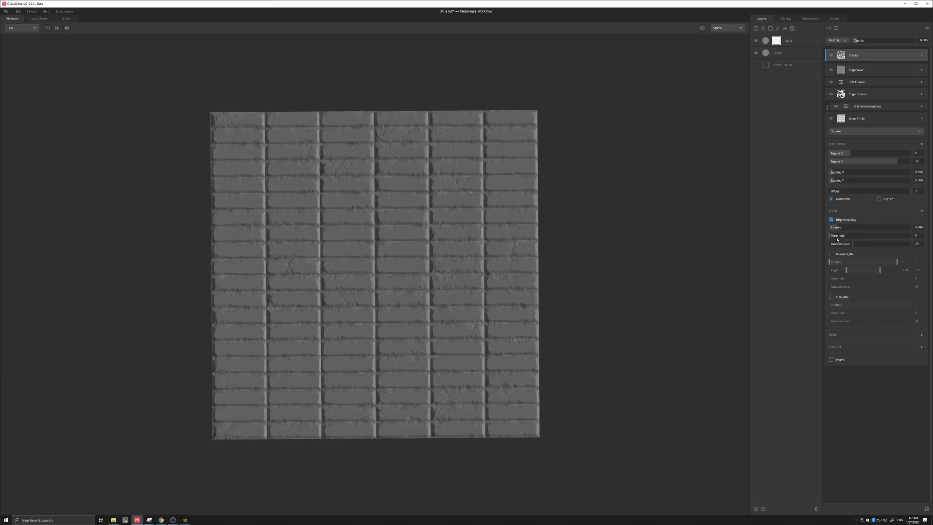
pyautogui.click(831, 297)
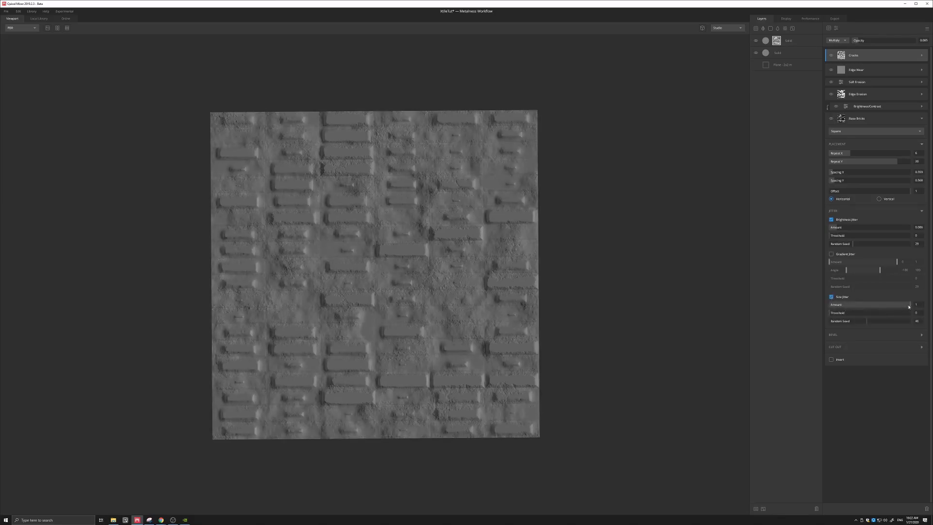
pyautogui.moveTo(908, 307); pyautogui.dragTo(841, 310)
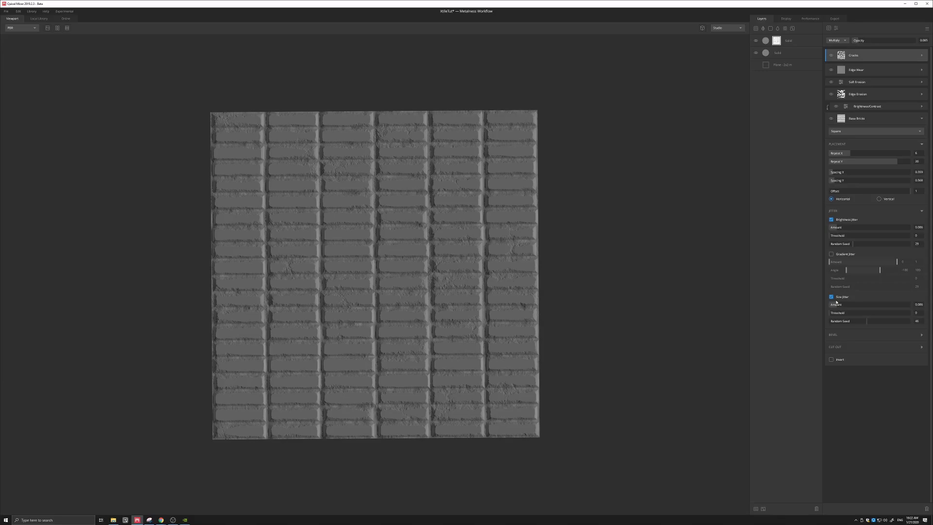
# Raise the Base Bricks Cut Out Amount slightly to remove a few random bricks.
pyautogui.click(922, 347)
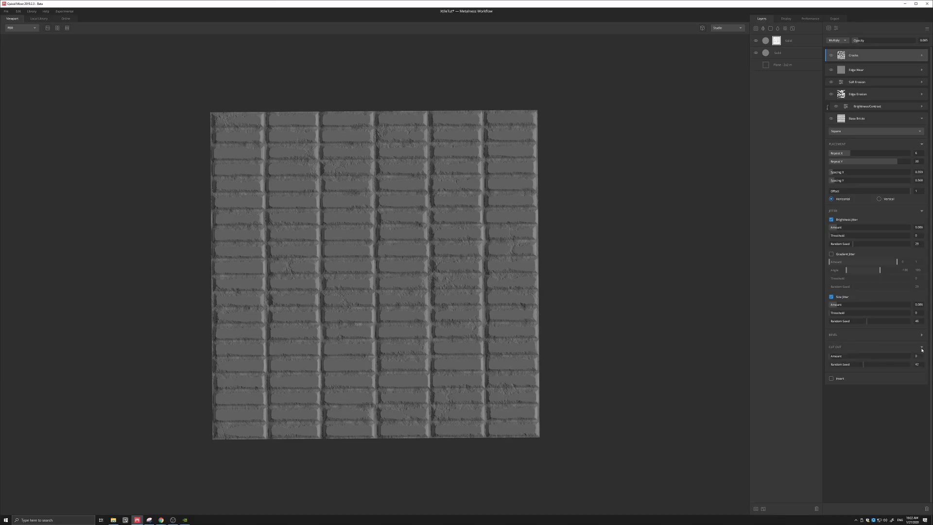
pyautogui.click(831, 357)
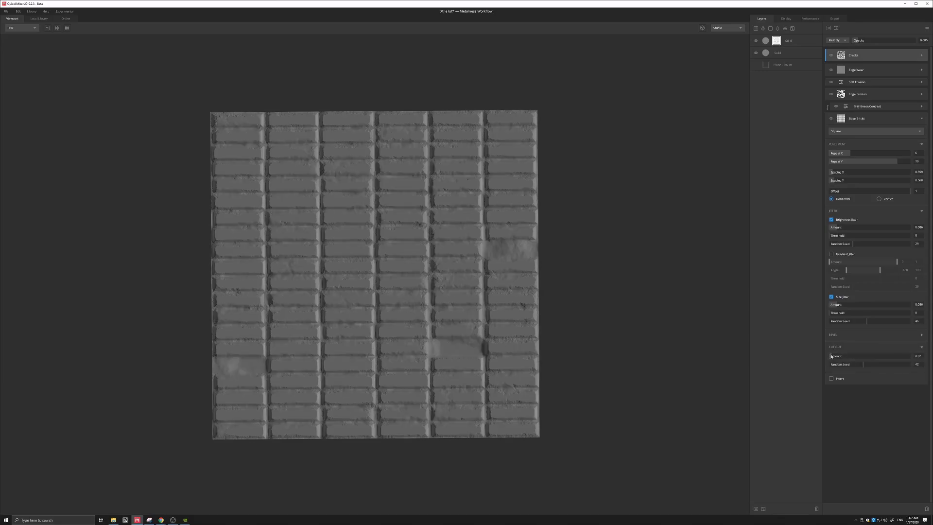
pyautogui.moveTo(831, 356); pyautogui.dragTo(834, 357)
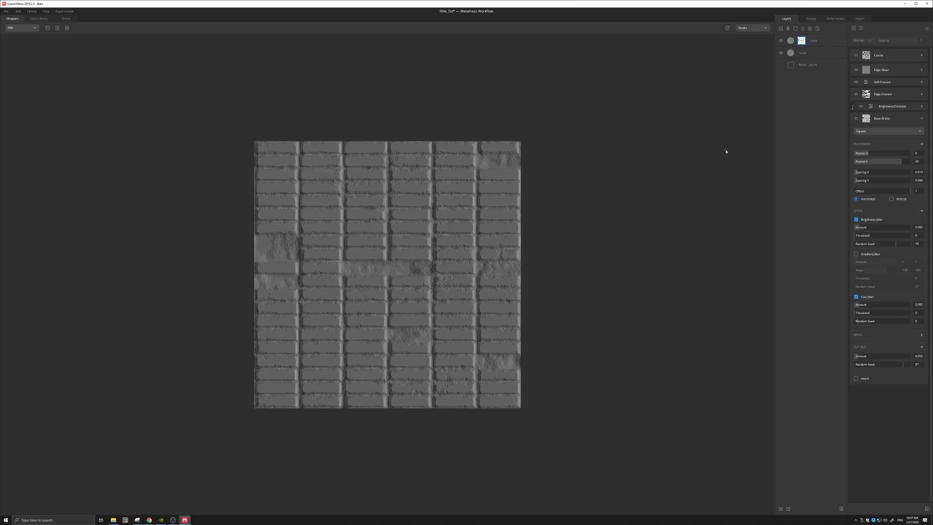
# Add a Perlin noise mask component and set its blend mode to Max.
pyautogui.click(854, 29)
pyautogui.moveTo(858, 52)
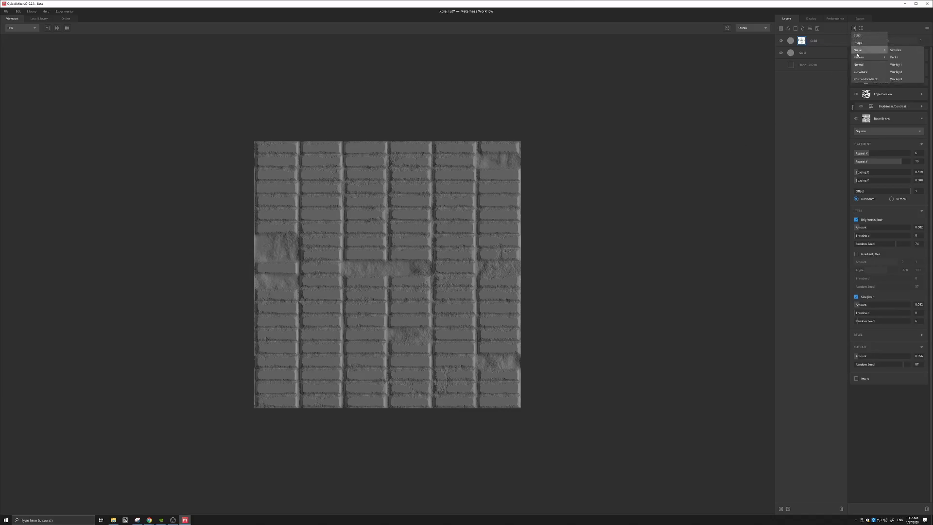
pyautogui.click(905, 61)
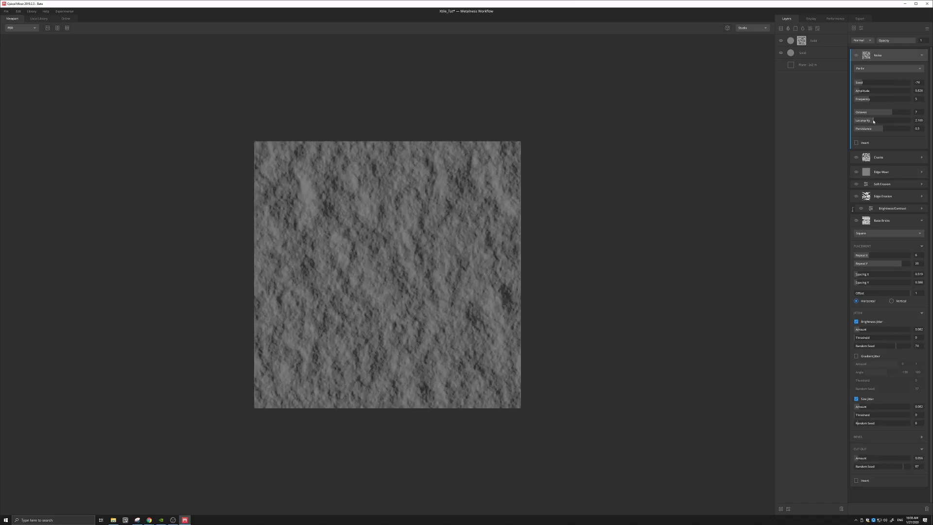
pyautogui.click(870, 41)
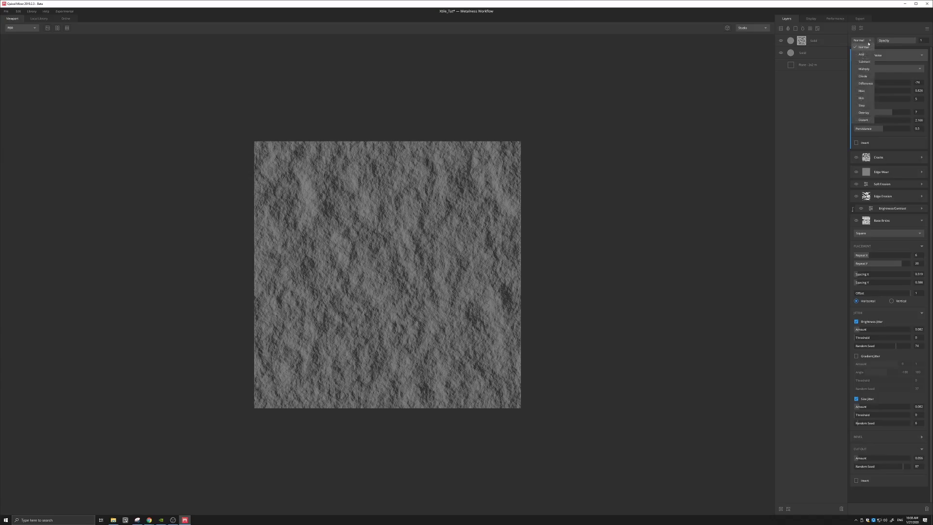
pyautogui.click(862, 91)
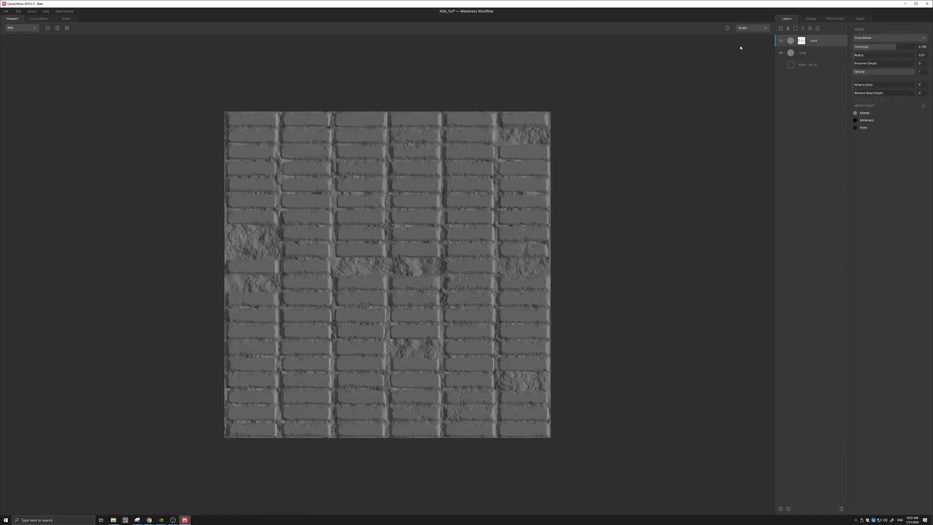
# Browse the Local Library and online catalogue of scanned surfaces.
pyautogui.click(30, 19)
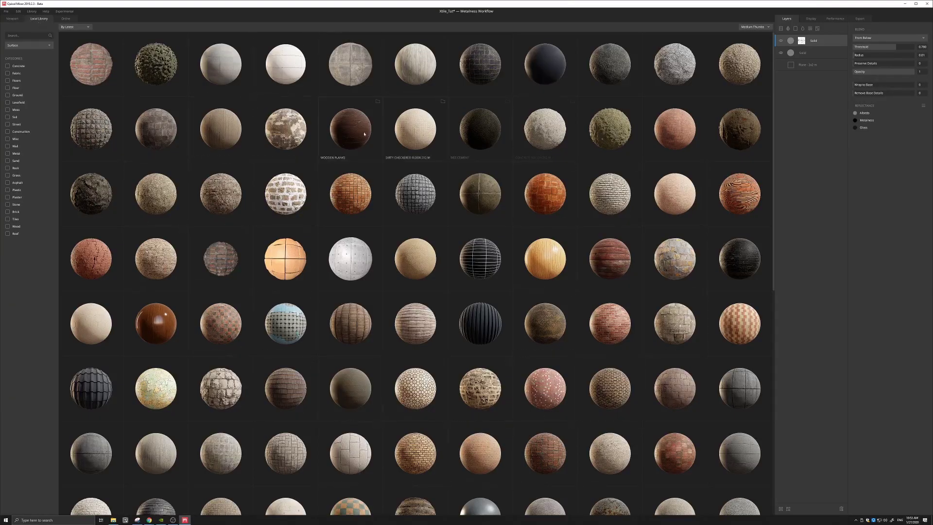
pyautogui.scroll(-3, 371, 210)
pyautogui.scroll(1, 370, 209)
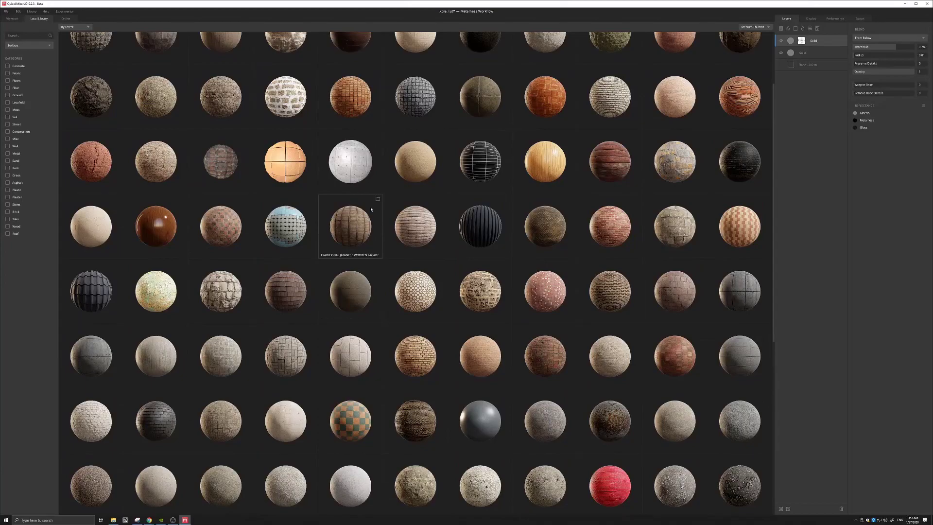
pyautogui.scroll(2, 371, 210)
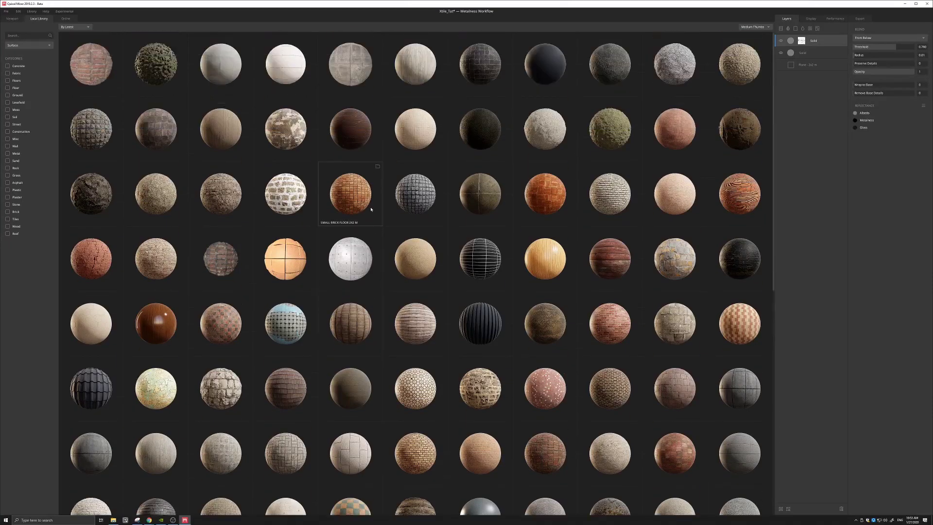
pyautogui.click(65, 19)
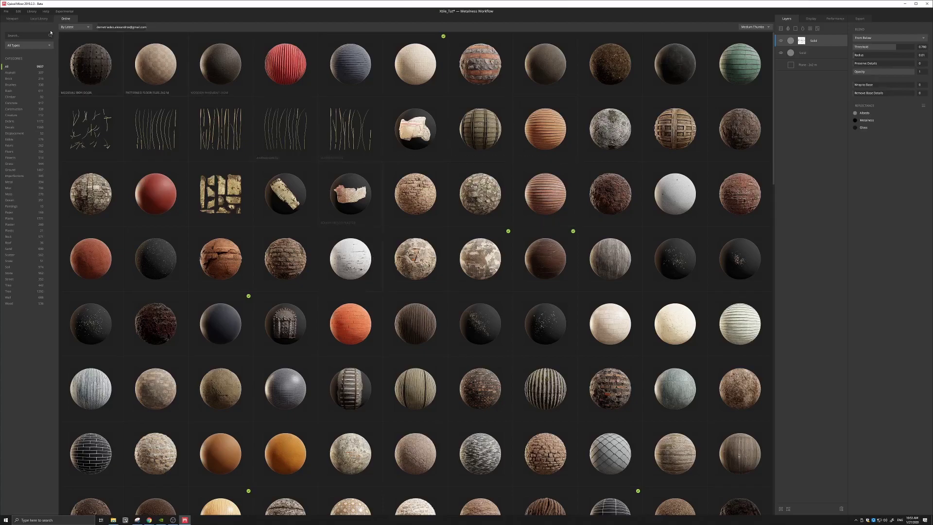
pyautogui.click(36, 20)
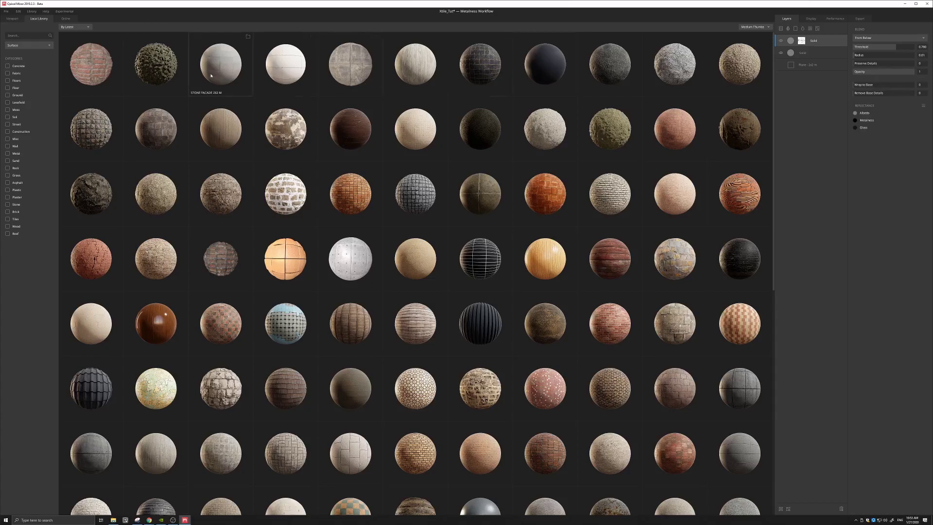
# Add the Brick Wall 2x2 m surface as a layer and raise its Threshold and Wrap to Base.
pyautogui.click(171, 265)
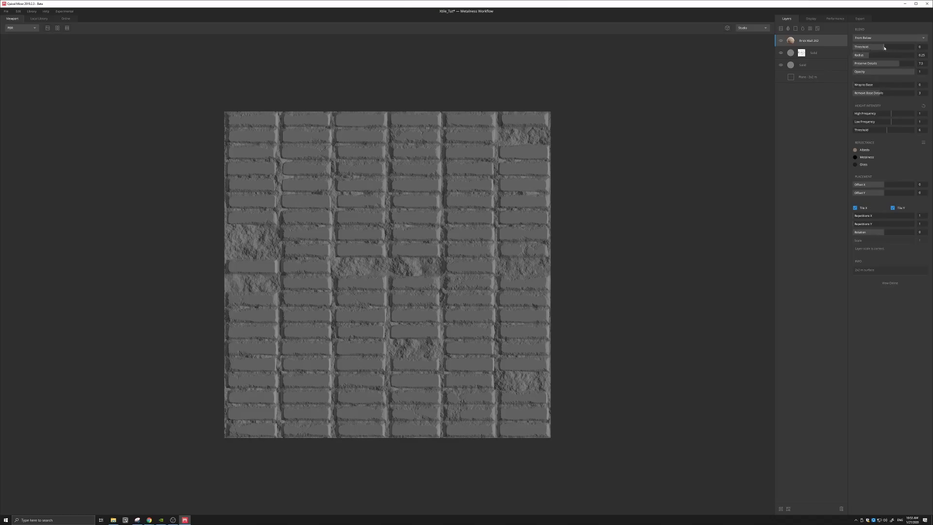
pyautogui.moveTo(887, 47); pyautogui.dragTo(891, 50)
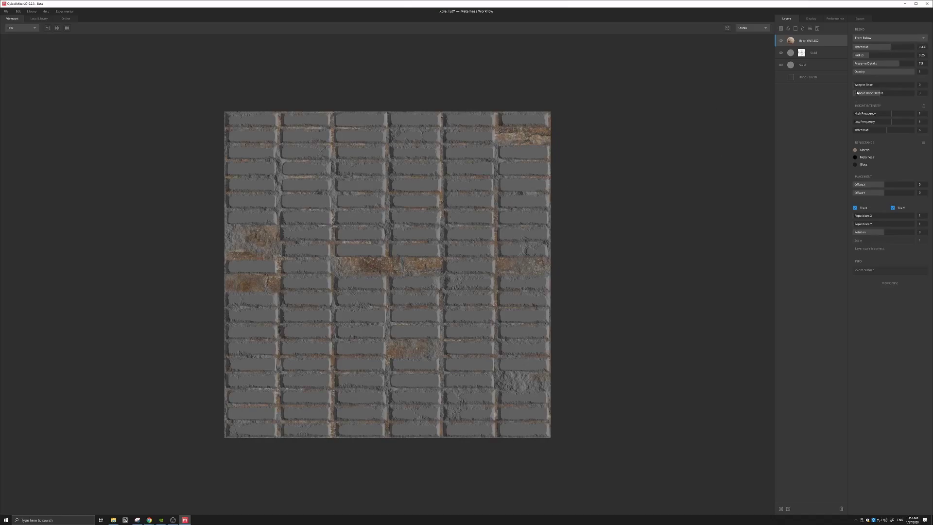
pyautogui.moveTo(855, 87); pyautogui.dragTo(888, 90)
# Add the rough red brick surface from Local Library with From Above blending.
pyautogui.click(43, 20)
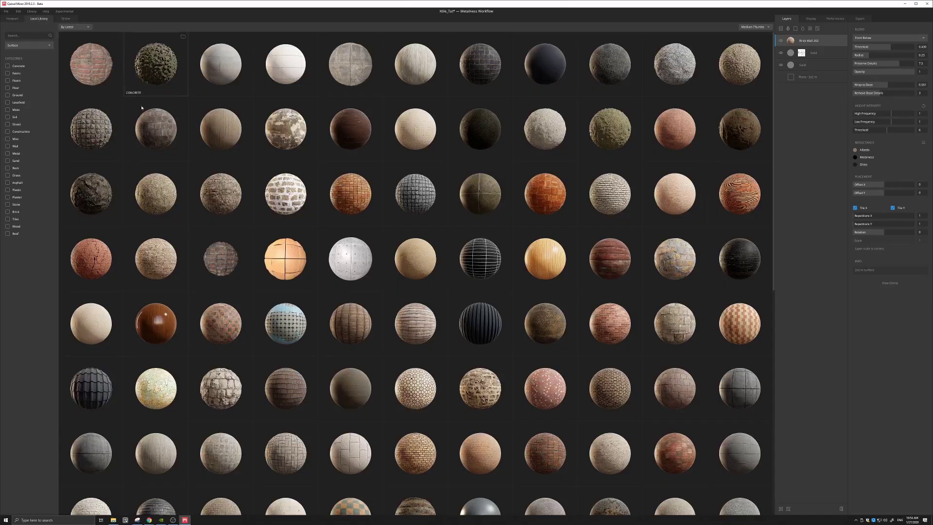
pyautogui.click(96, 266)
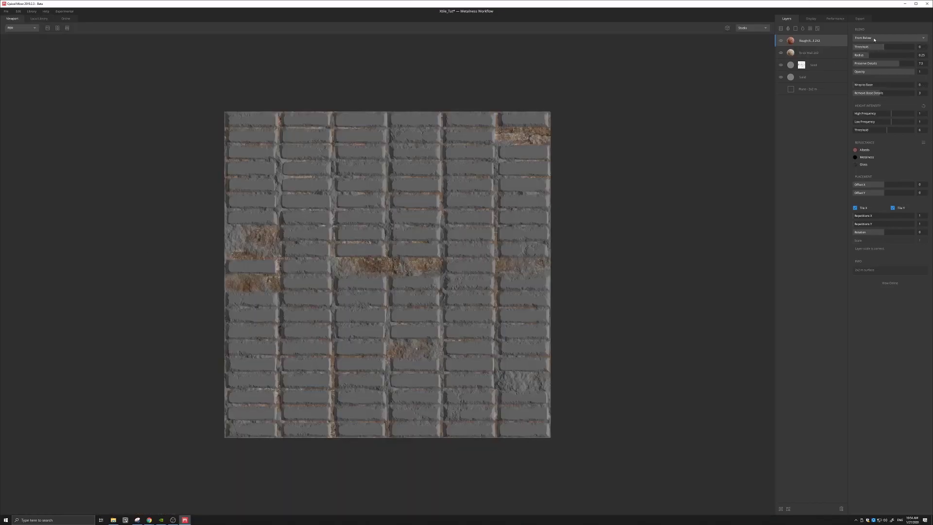
pyautogui.click(874, 40)
pyautogui.click(878, 48)
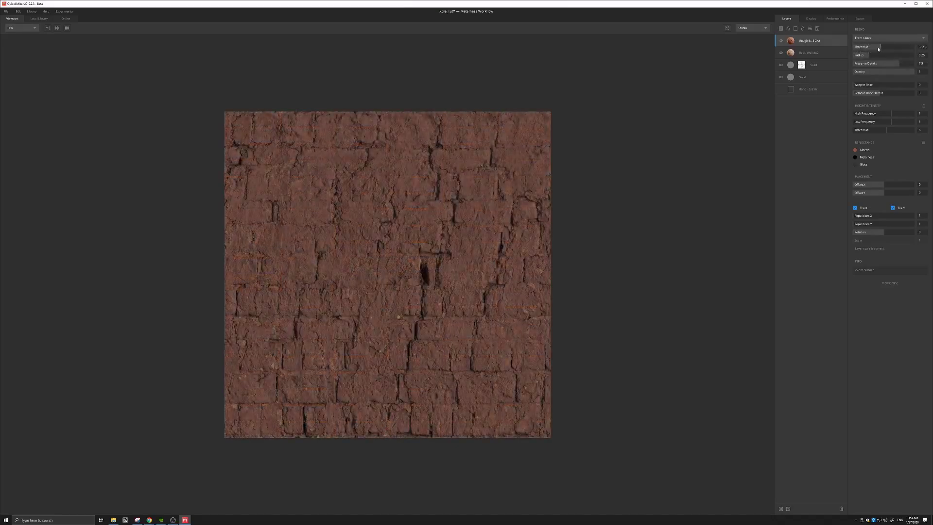
# Lower the red brick layer's Threshold to about -0.68 and raise its Wrap to Base.
pyautogui.moveTo(878, 49); pyautogui.dragTo(874, 49)
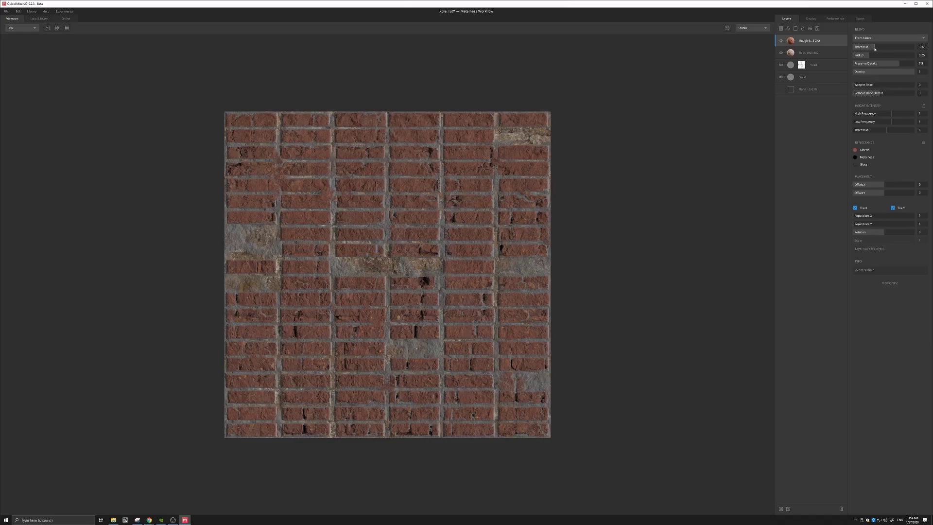
pyautogui.moveTo(875, 48); pyautogui.dragTo(875, 50)
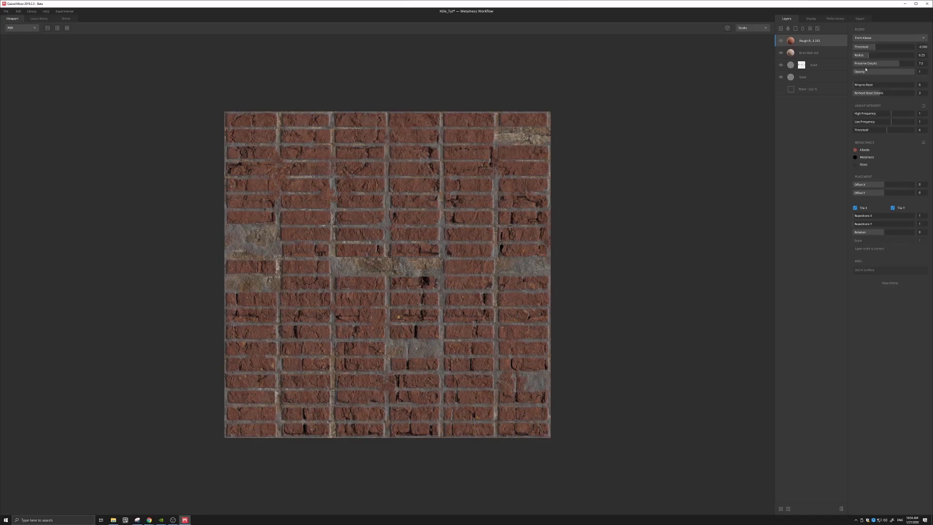
pyautogui.moveTo(856, 87); pyautogui.dragTo(871, 88)
pyautogui.moveTo(874, 88)
pyautogui.mouseDown()
pyautogui.moveTo(883, 88)
pyautogui.moveTo(866, 90)
pyautogui.mouseUp()
# Add Concrete Rough 2x2 m as a layer with Threshold about 0.52 and Wrap to Base about 0.24.
pyautogui.click(40, 19)
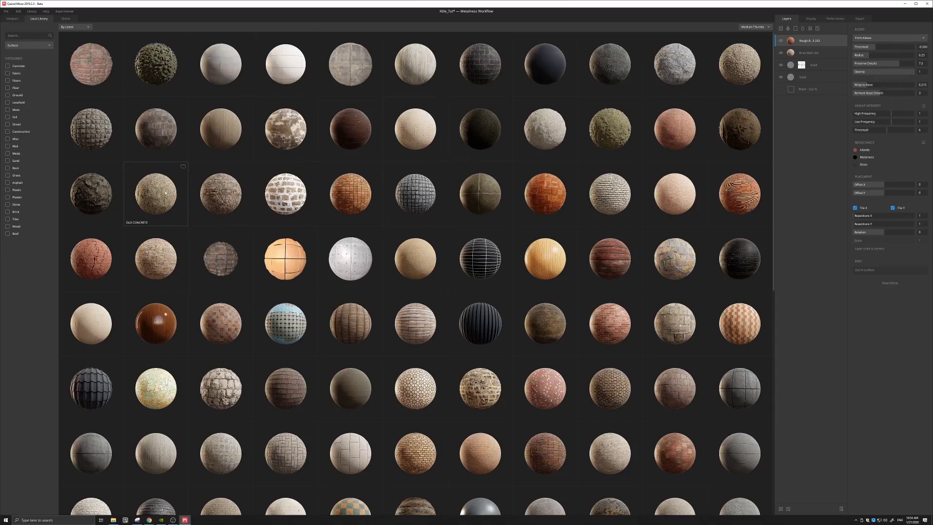
pyautogui.click(553, 139)
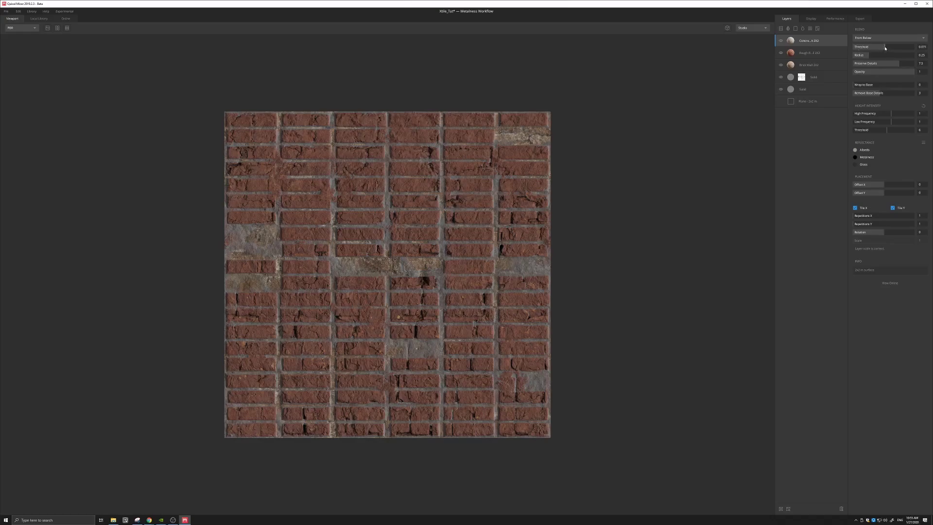
pyautogui.moveTo(885, 48); pyautogui.dragTo(892, 47)
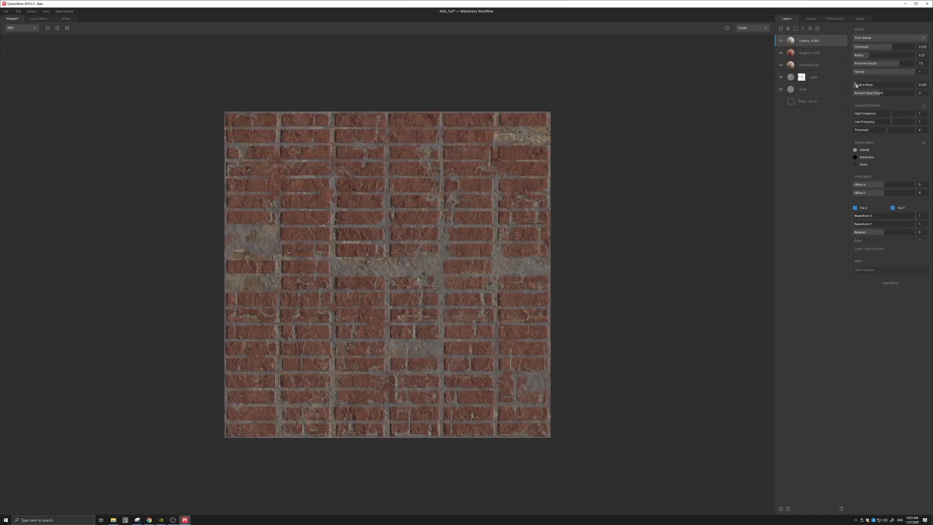
pyautogui.moveTo(856, 85); pyautogui.dragTo(870, 86)
# Add the Old Fort Wall 2x2 m surface with Threshold about 0.6 and Wrap to Base about 0.33.
pyautogui.click(39, 18)
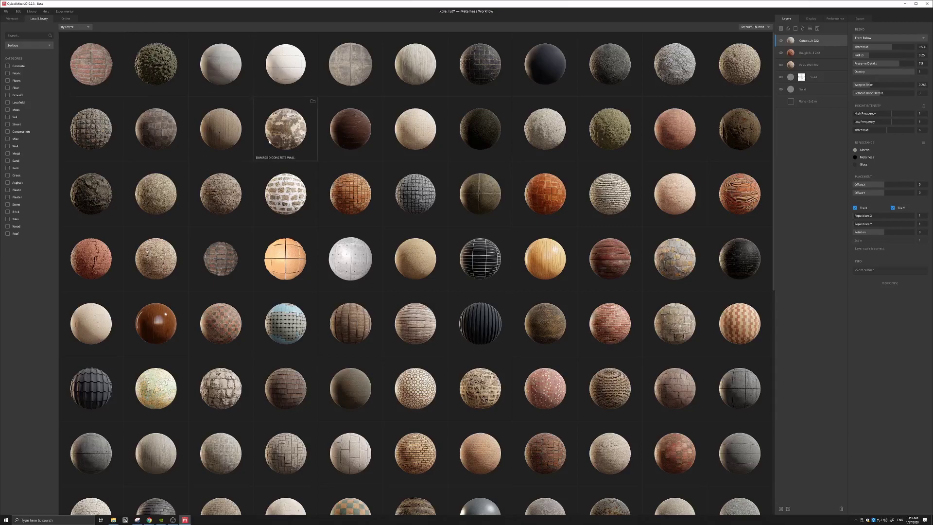
pyautogui.doubleClick(224, 193)
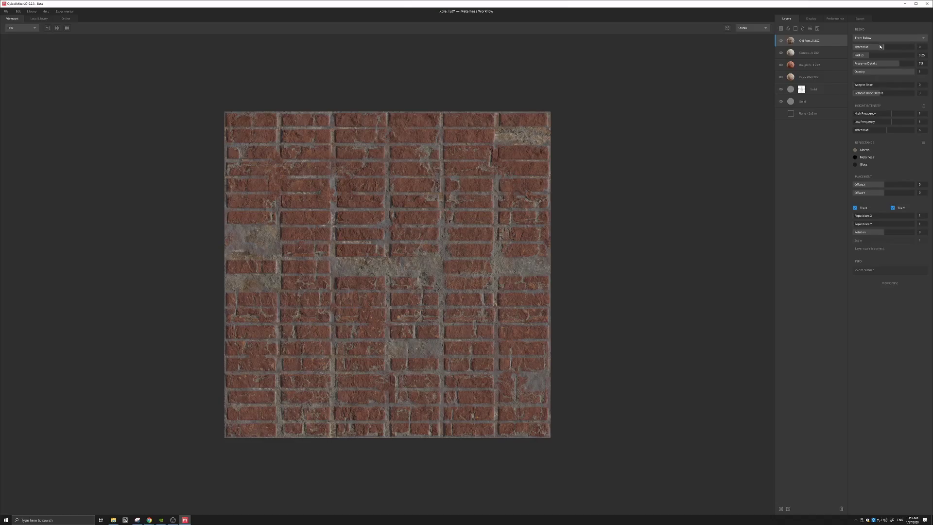
pyautogui.moveTo(886, 46); pyautogui.dragTo(892, 47)
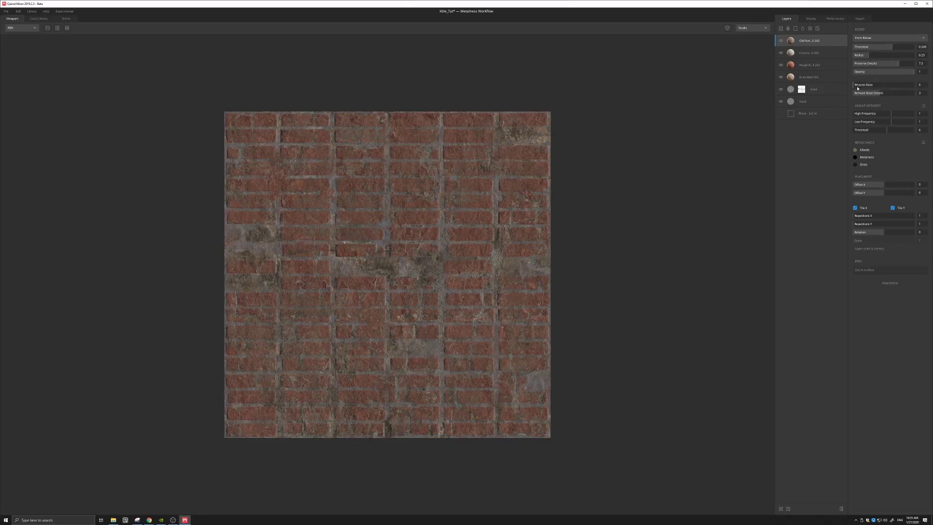
pyautogui.moveTo(858, 88); pyautogui.dragTo(898, 88)
pyautogui.scroll(-2, 591, 194)
pyautogui.scroll(4, 591, 195)
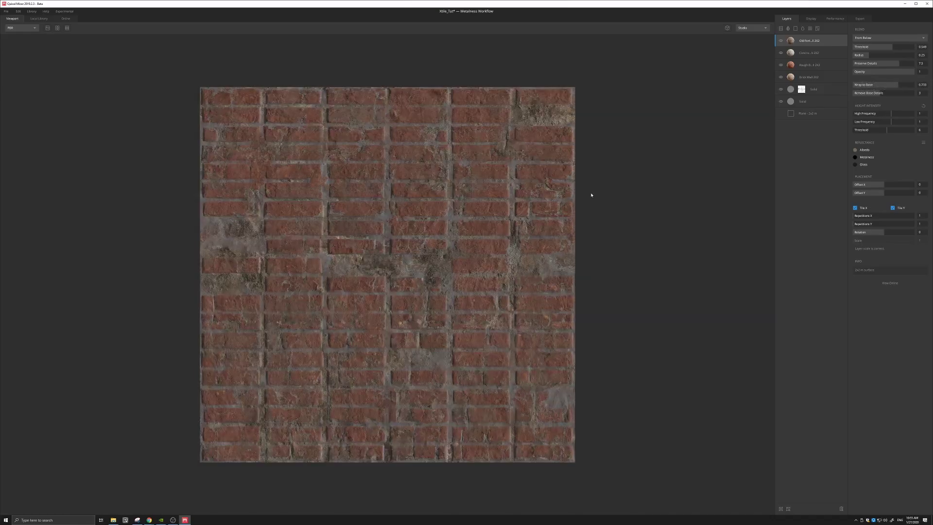
pyautogui.scroll(-2, 592, 196)
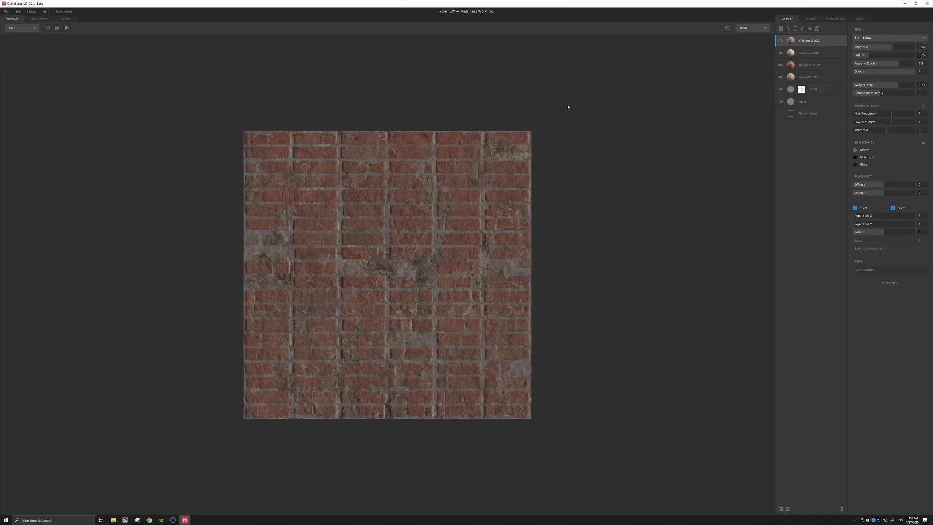
# Add the Wet Cement surface with Threshold about 0.65 and Wrap to Base at 1.
pyautogui.click(39, 18)
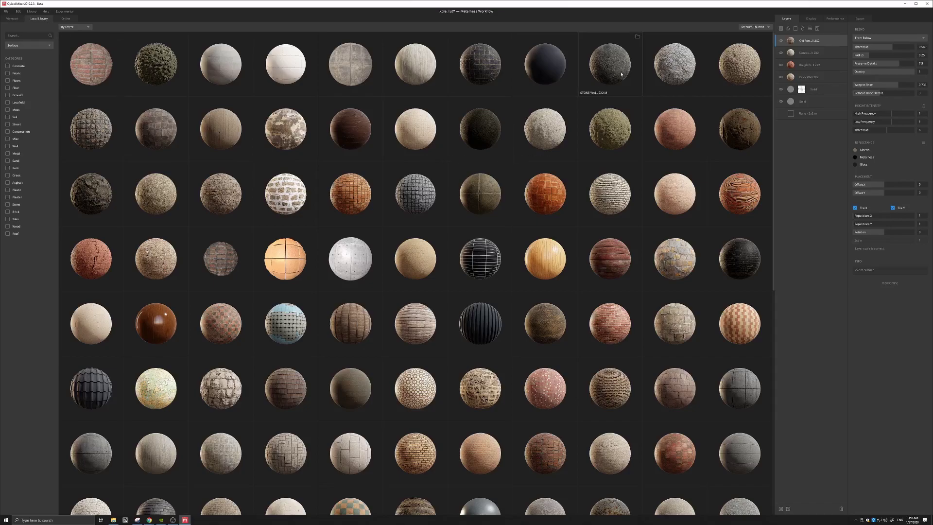
pyautogui.click(475, 138)
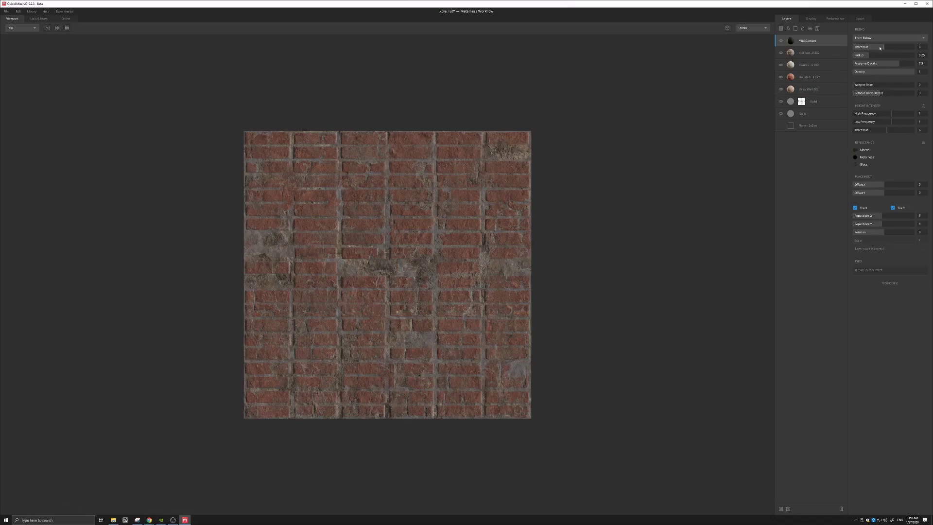
pyautogui.moveTo(883, 48); pyautogui.dragTo(892, 50)
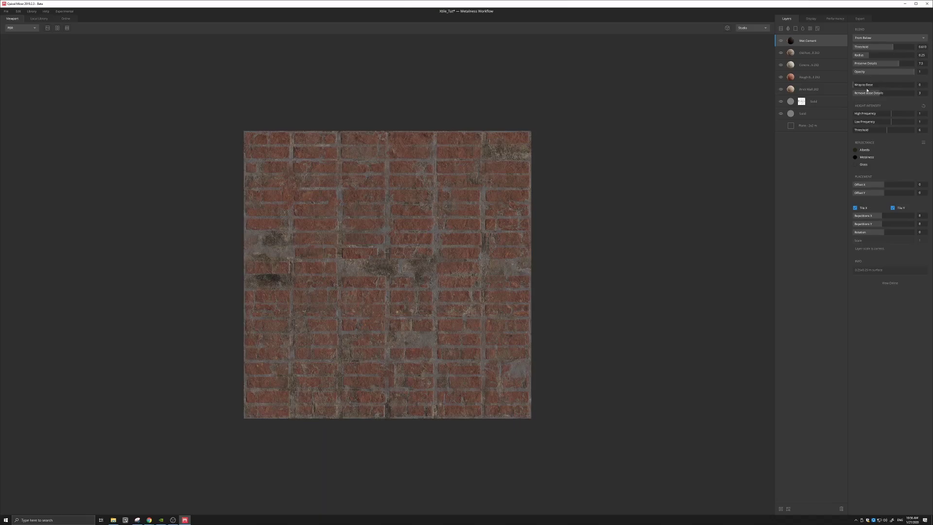
pyautogui.moveTo(860, 89); pyautogui.dragTo(923, 88)
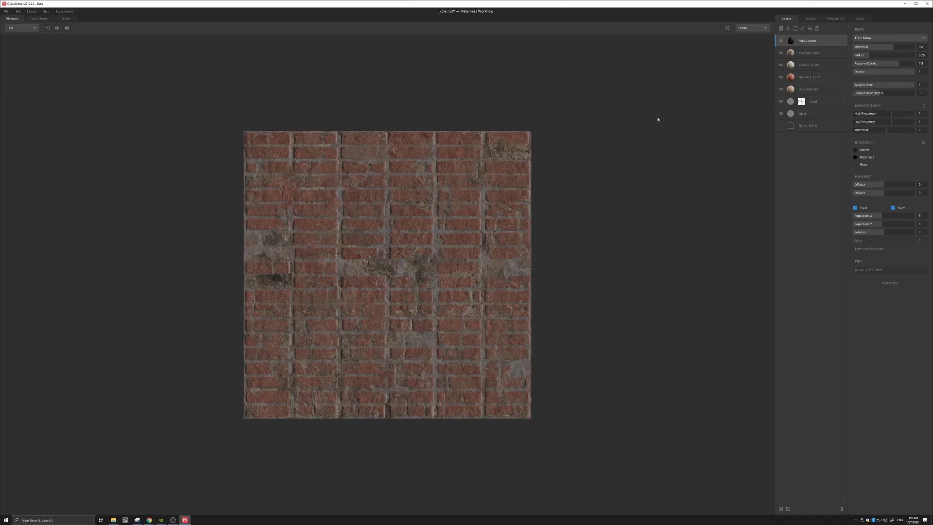
# Start exporting the material through File > Export to Library.
pyautogui.click(5, 12)
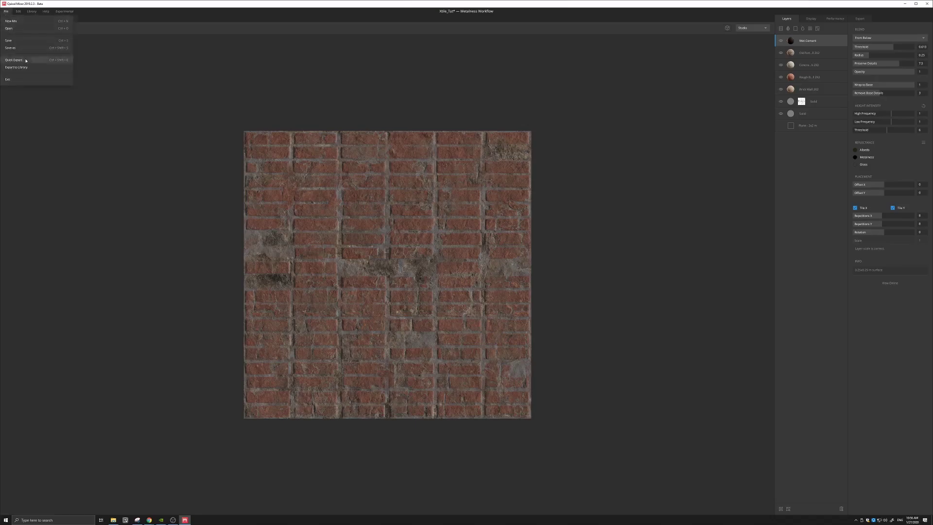
pyautogui.click(729, 73)
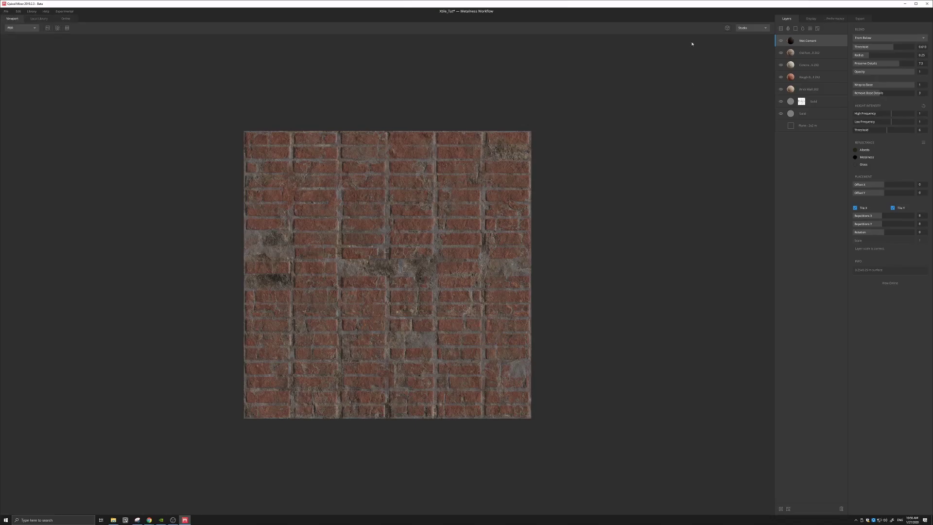
pyautogui.click(5, 11)
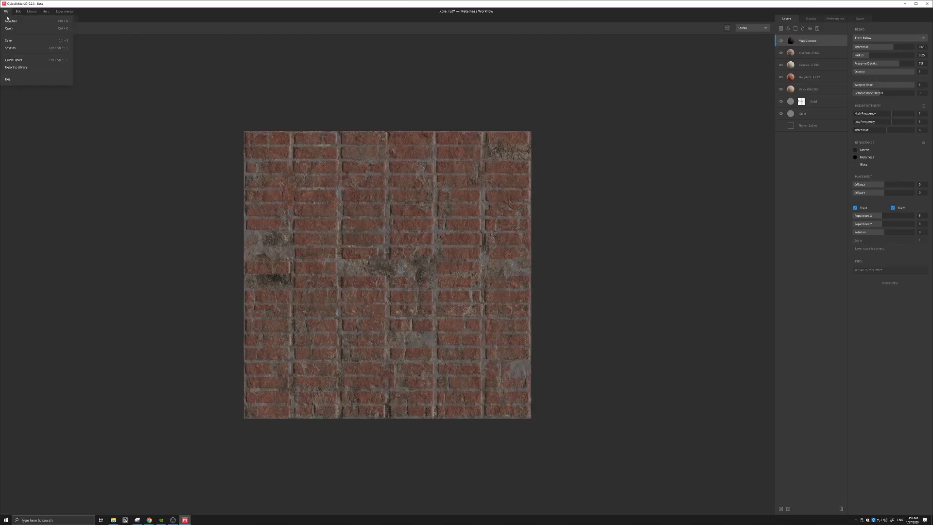
pyautogui.click(23, 67)
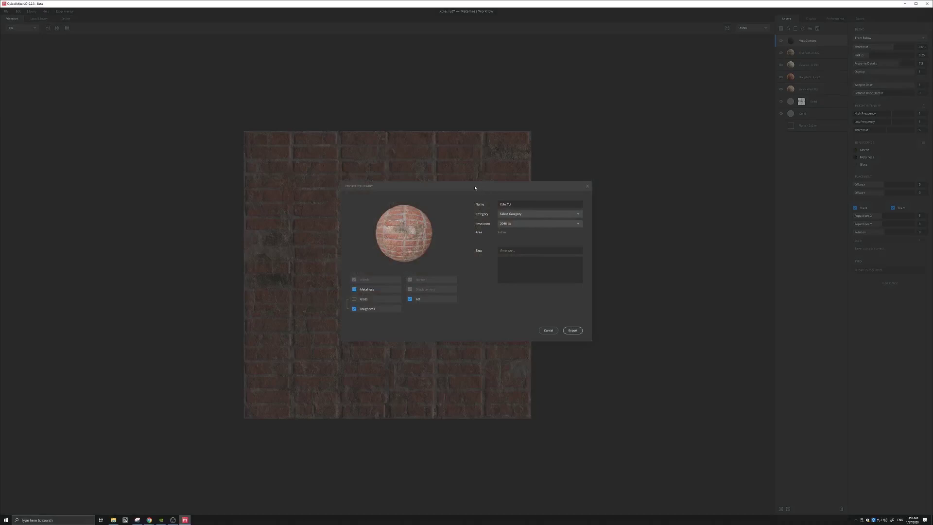
pyautogui.moveTo(475, 187); pyautogui.dragTo(489, 194)
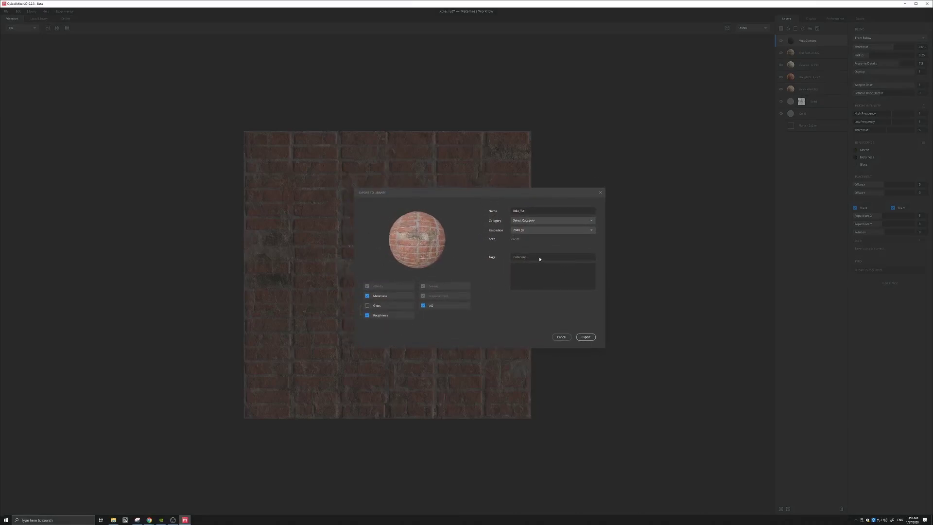
# Set the export category to Wall, resolution to 4096 px, and add the tag Brick.
pyautogui.click(528, 222)
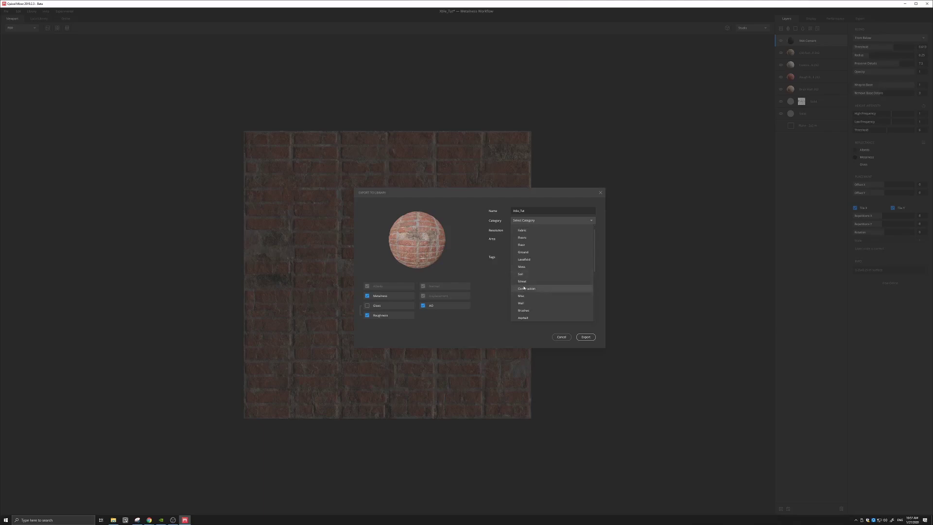
pyautogui.click(521, 315)
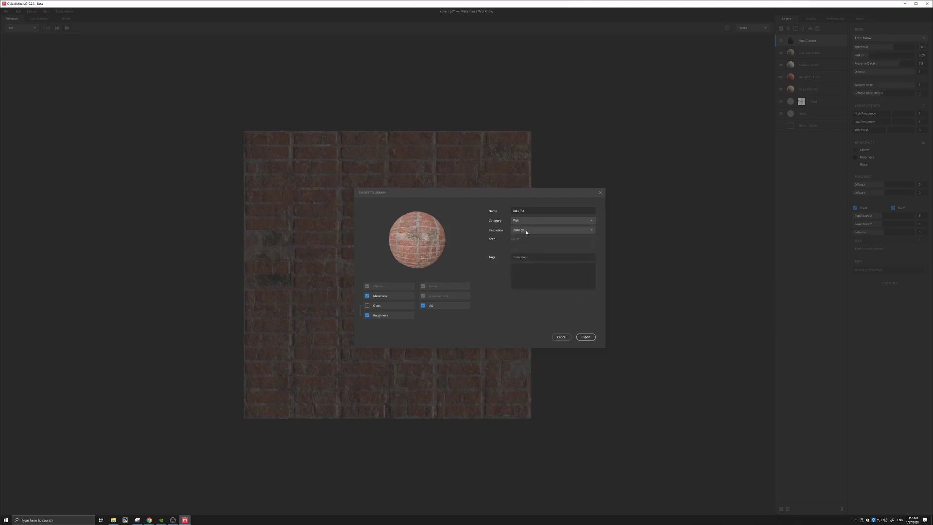
pyautogui.click(526, 231)
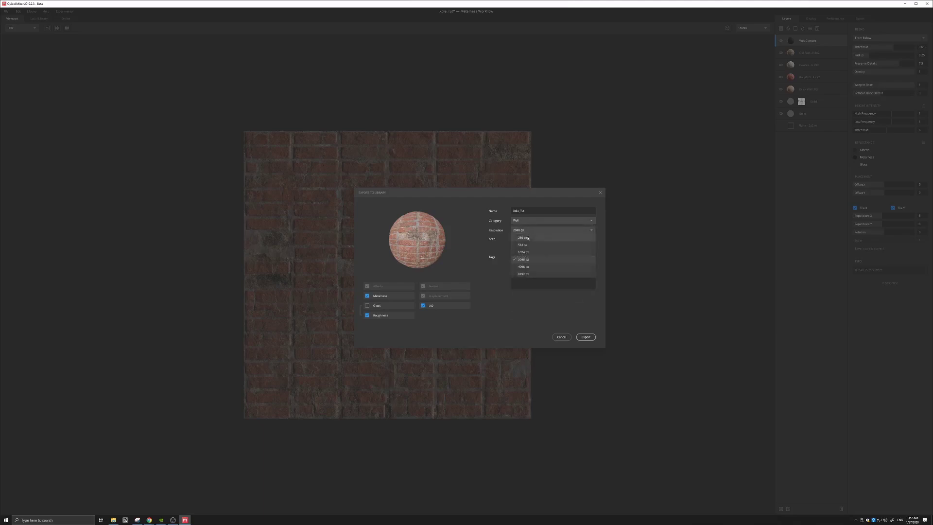
pyautogui.click(529, 266)
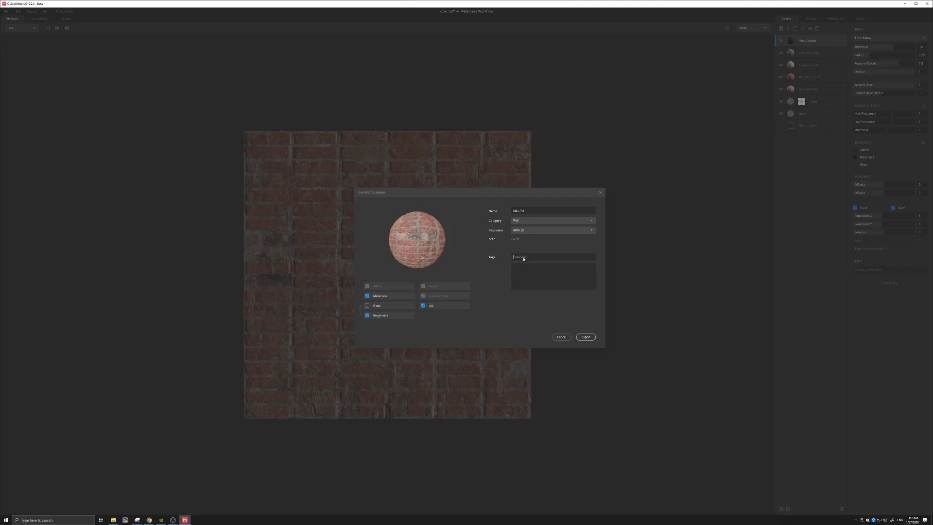
pyautogui.write('Brick')
pyautogui.press('Return')
pyautogui.click(586, 337)
# Cancel the library export and show the Export settings with the texture map list.
pyautogui.click(559, 337)
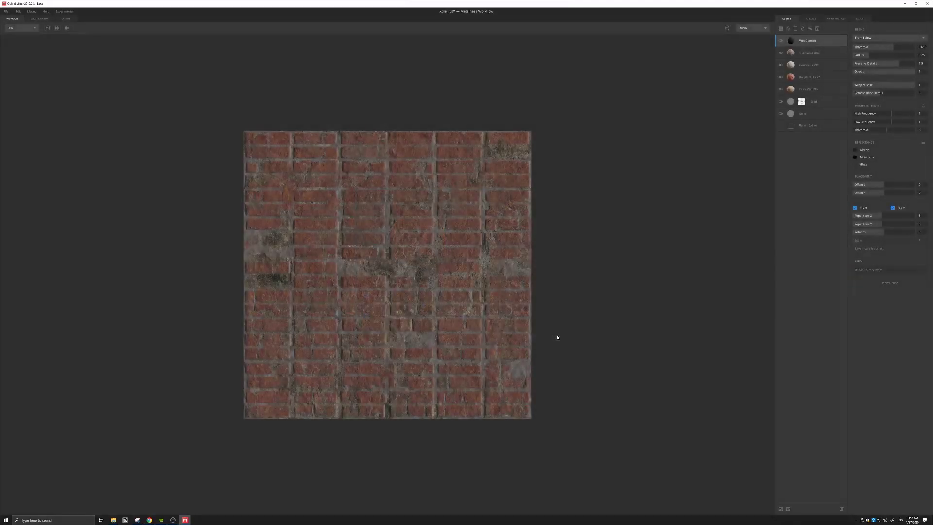
pyautogui.click(861, 19)
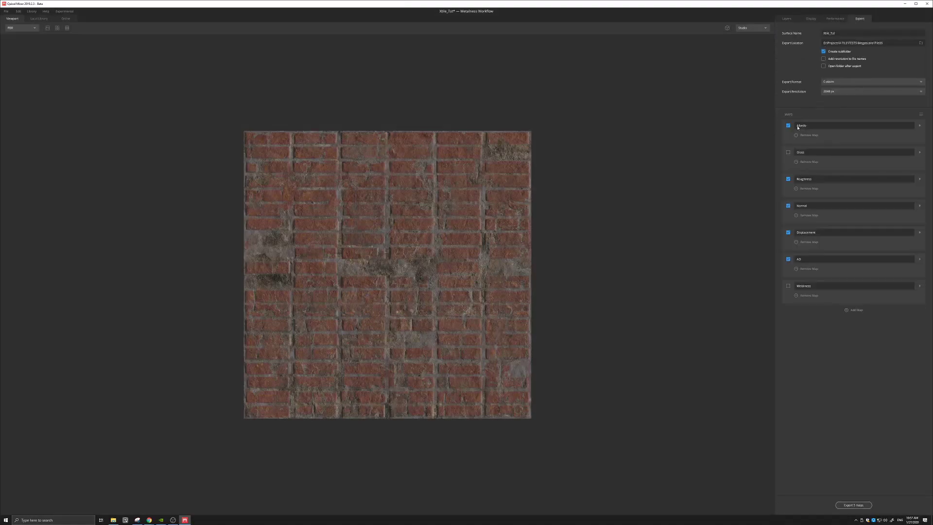